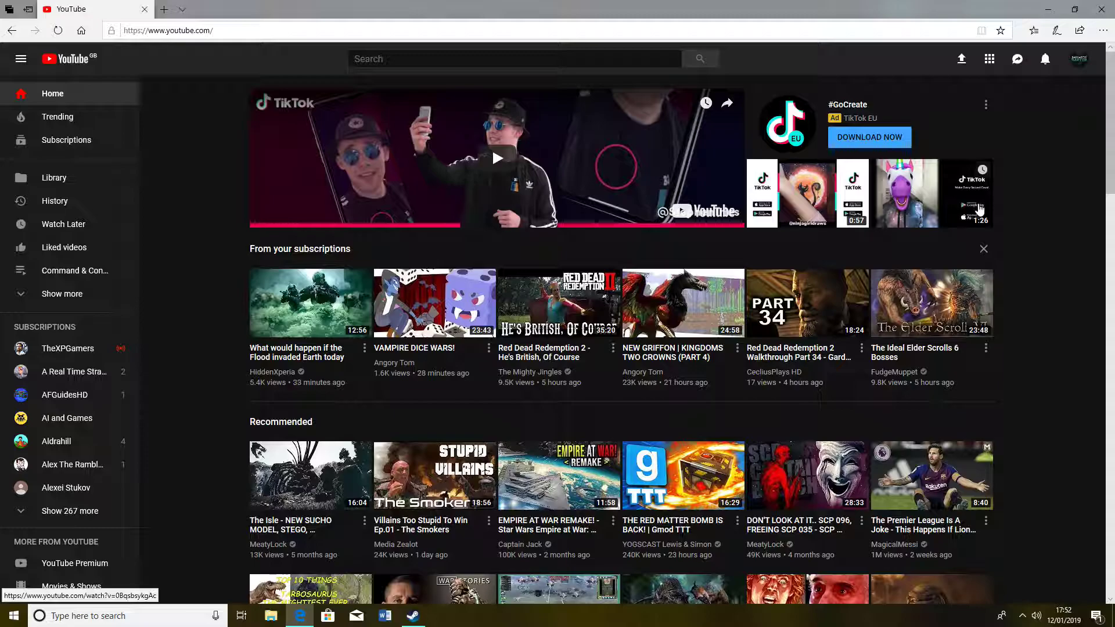
# - Check the clock, then go to your own channel's Channels tab via the avatar menu
pyautogui.click(1067, 615)
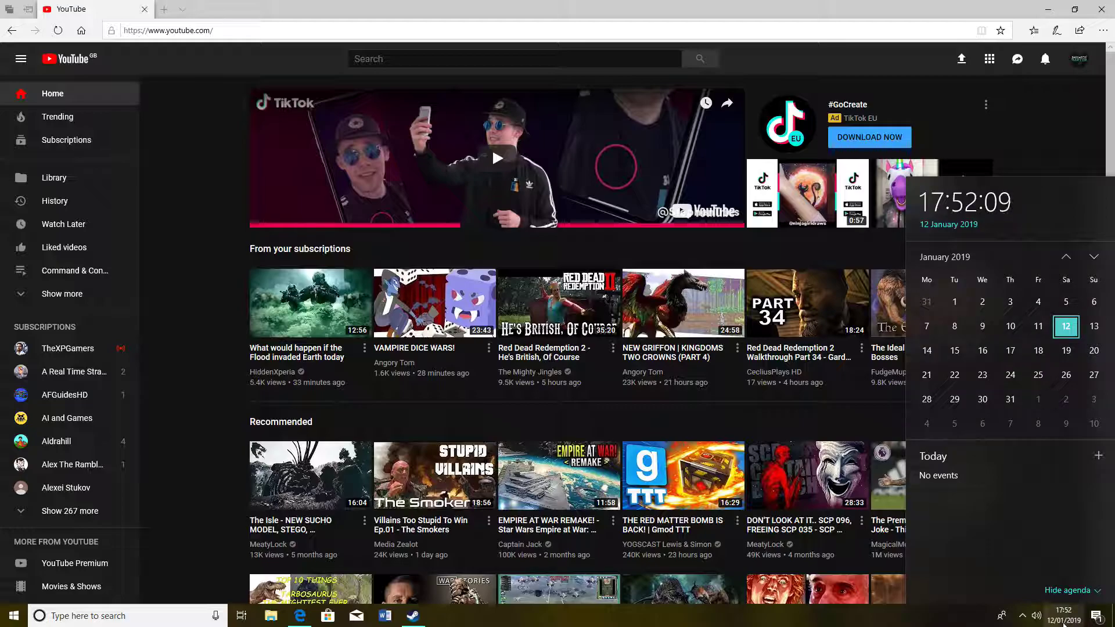
pyautogui.click(1064, 622)
pyautogui.scroll(-4, 493, 117)
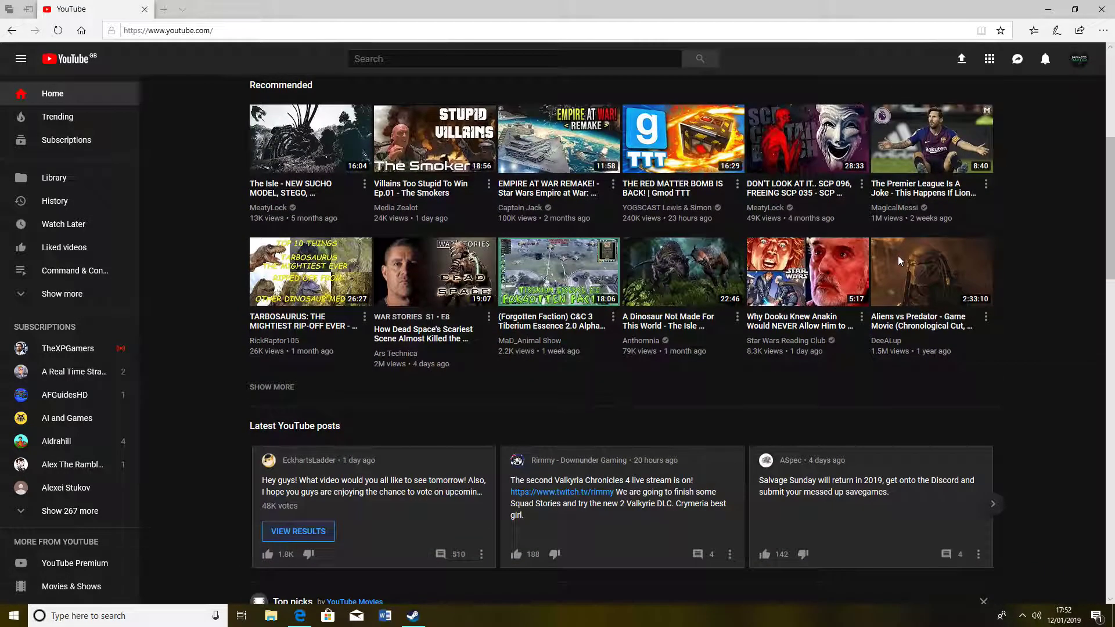
pyautogui.scroll(4, 898, 255)
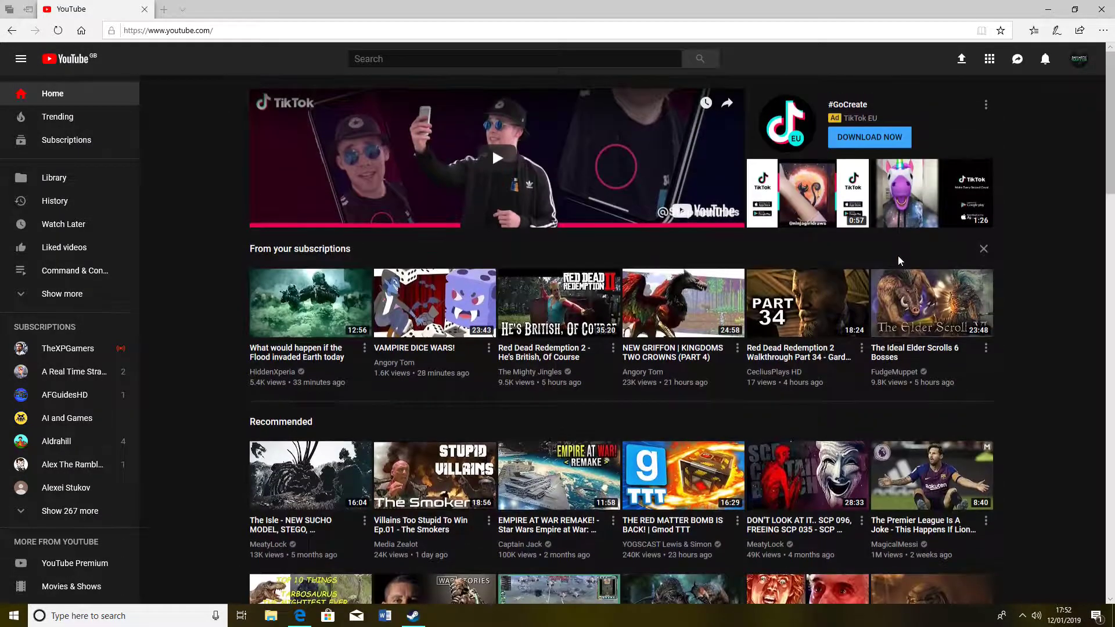
pyautogui.click(1077, 61)
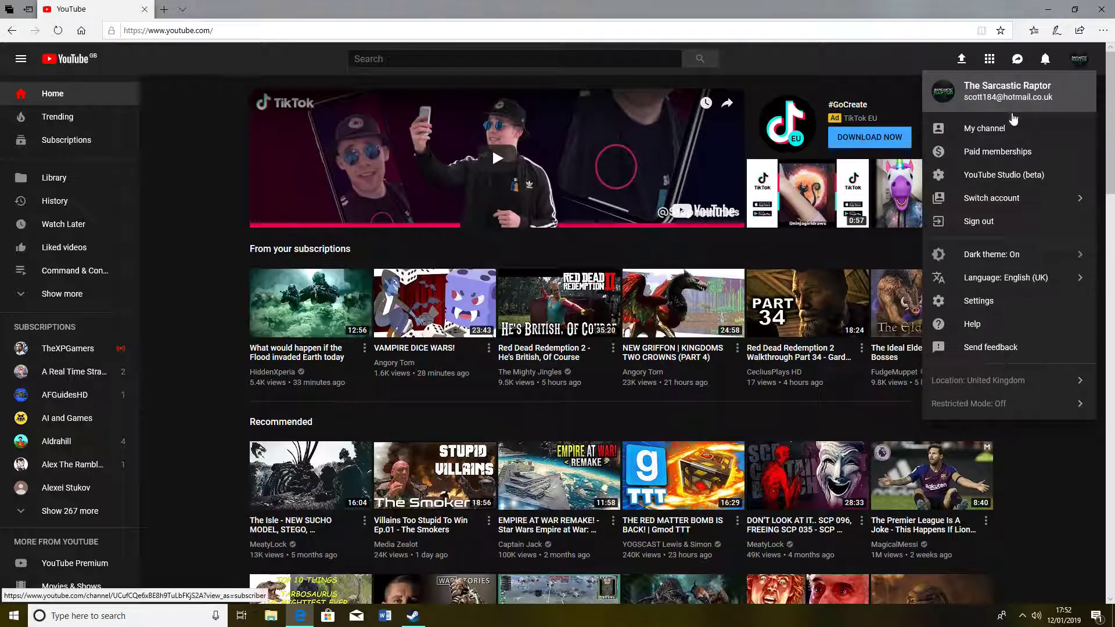
pyautogui.click(1013, 127)
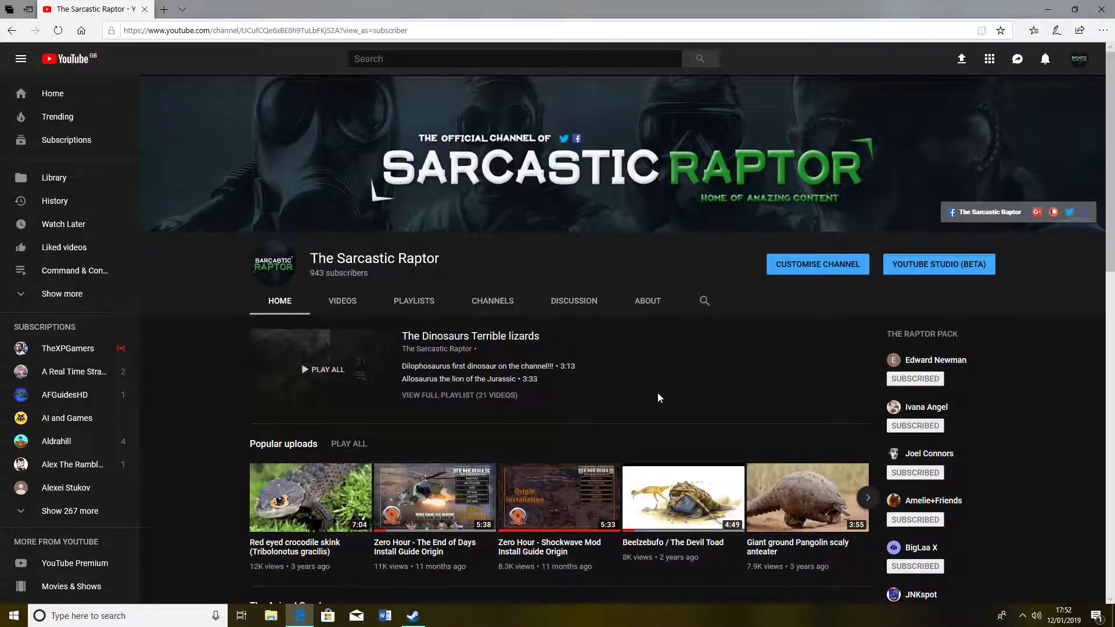
pyautogui.click(496, 301)
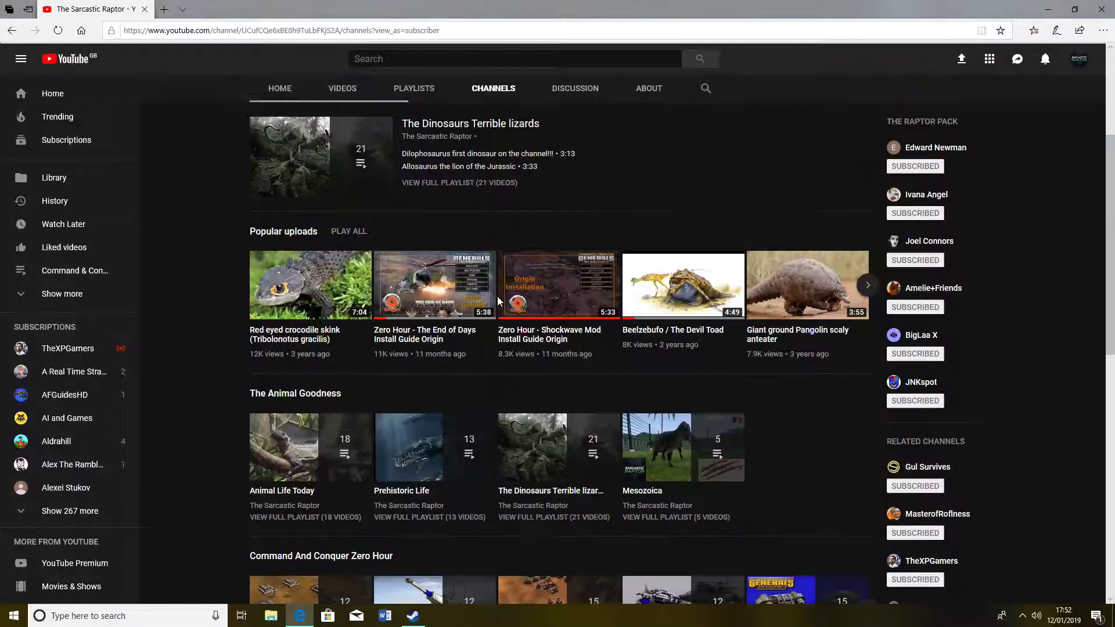
pyautogui.scroll(2, 520, 348)
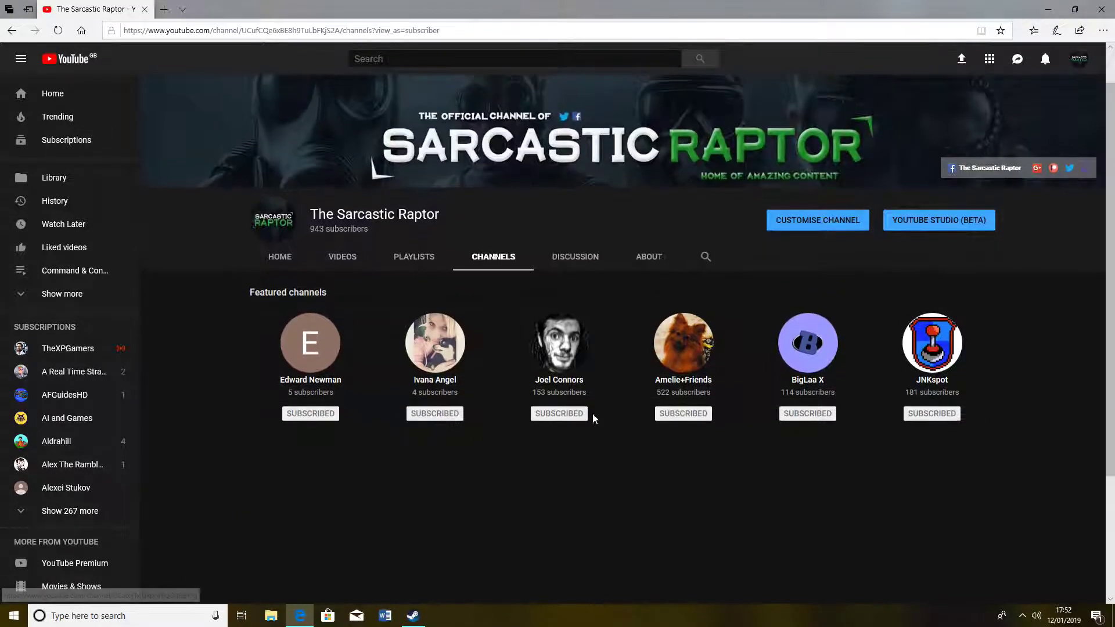
# - Go to the JNKspot channel and view its About information
pyautogui.hotkey('alt', 'Left')
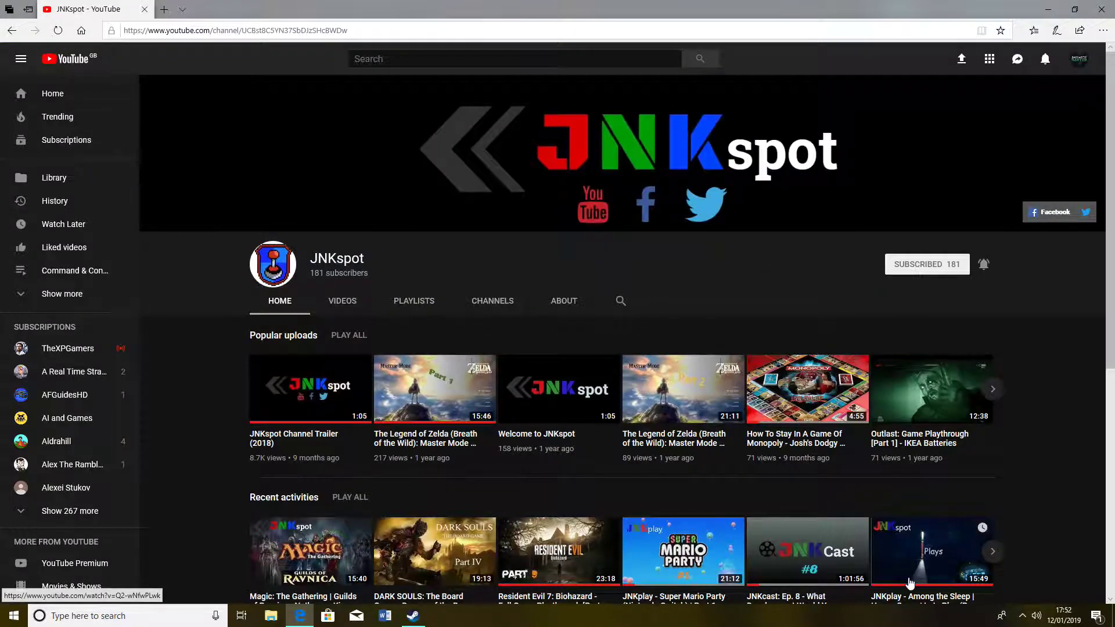
pyautogui.scroll(-1, 659, 497)
pyautogui.scroll(1, 660, 497)
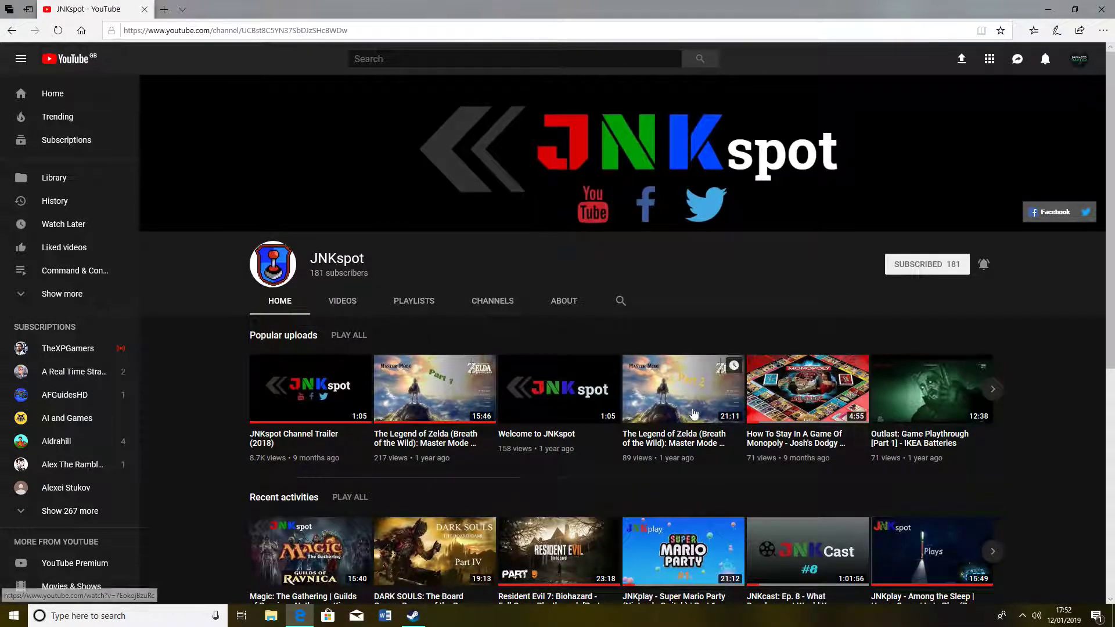
pyautogui.click(561, 303)
pyautogui.scroll(3, 410, 169)
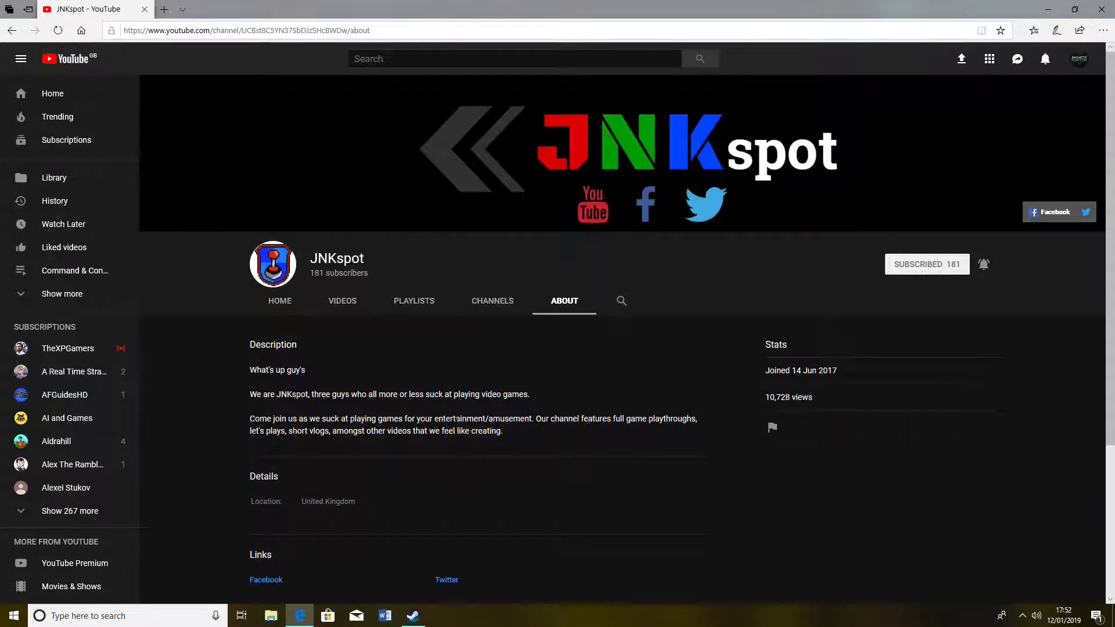
pyautogui.scroll(-1, 413, 404)
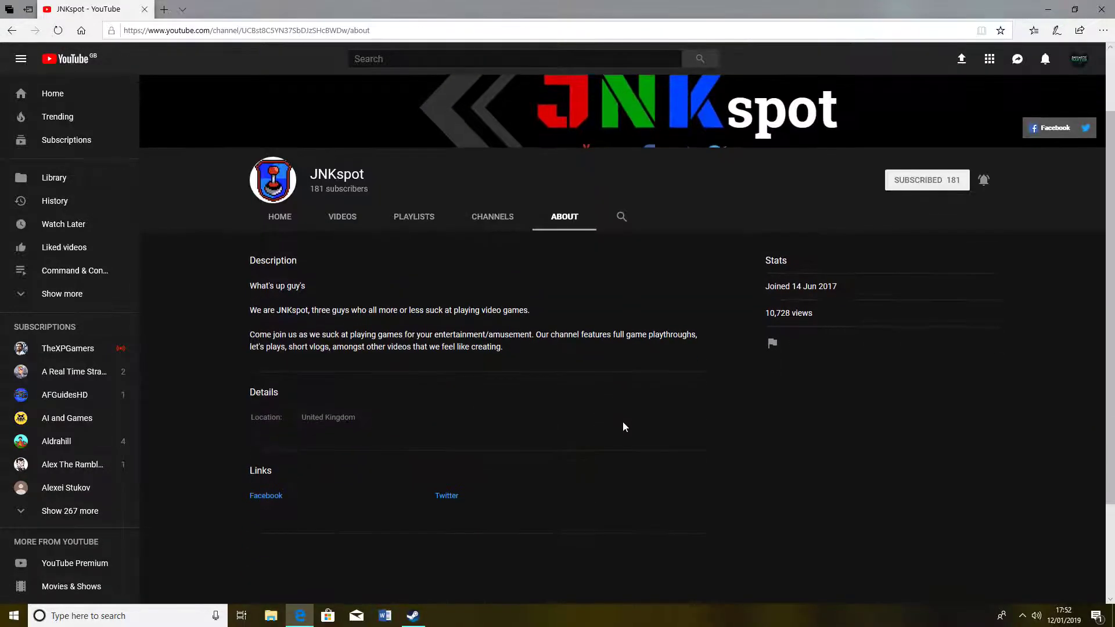
pyautogui.click(372, 217)
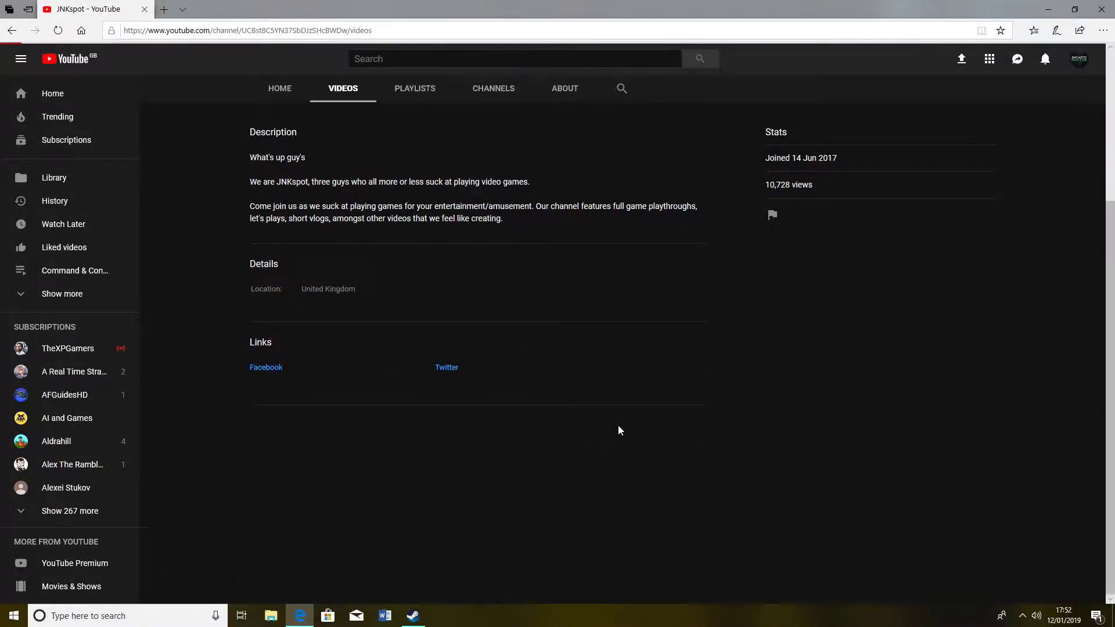
pyautogui.scroll(1, 618, 433)
pyautogui.scroll(1, 619, 418)
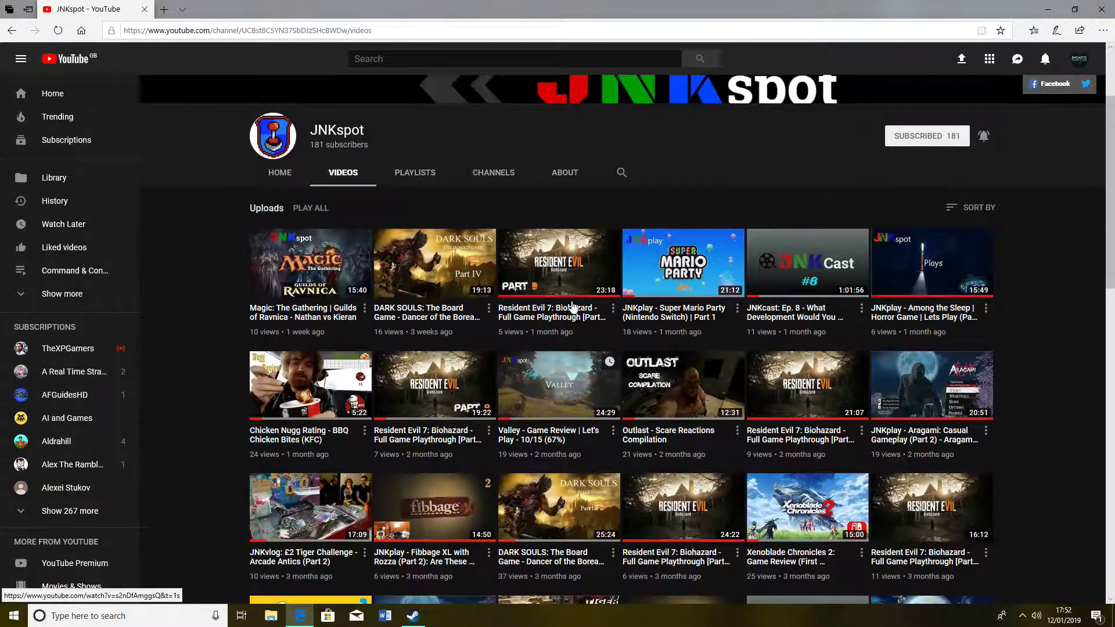
pyautogui.scroll(1, 618, 339)
pyautogui.scroll(1, 617, 339)
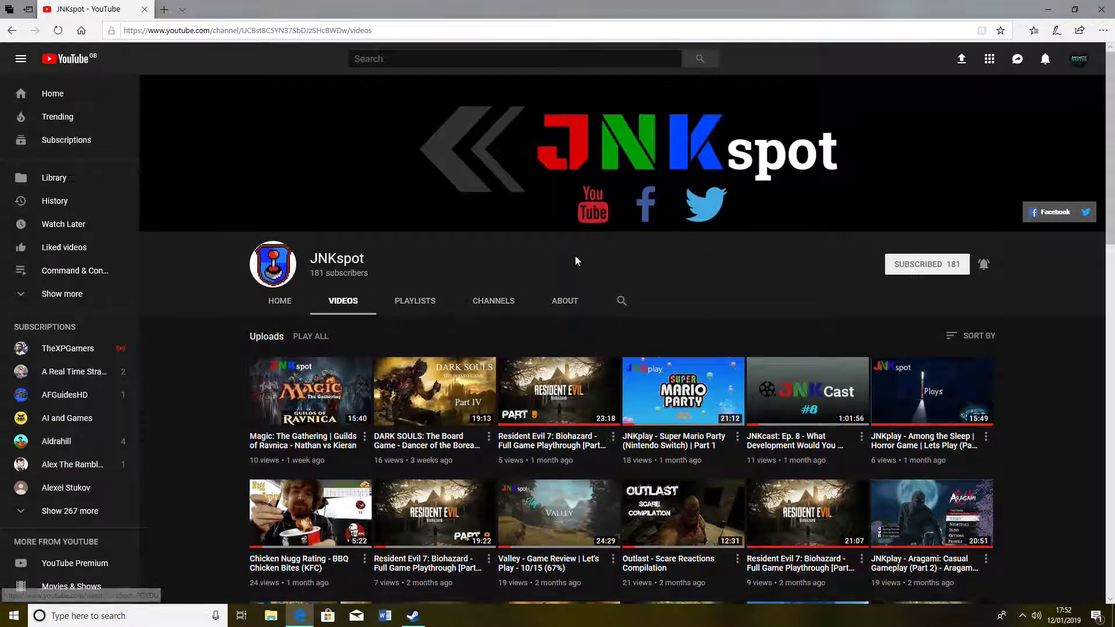
pyautogui.scroll(-1, 575, 256)
pyautogui.scroll(-2, 551, 237)
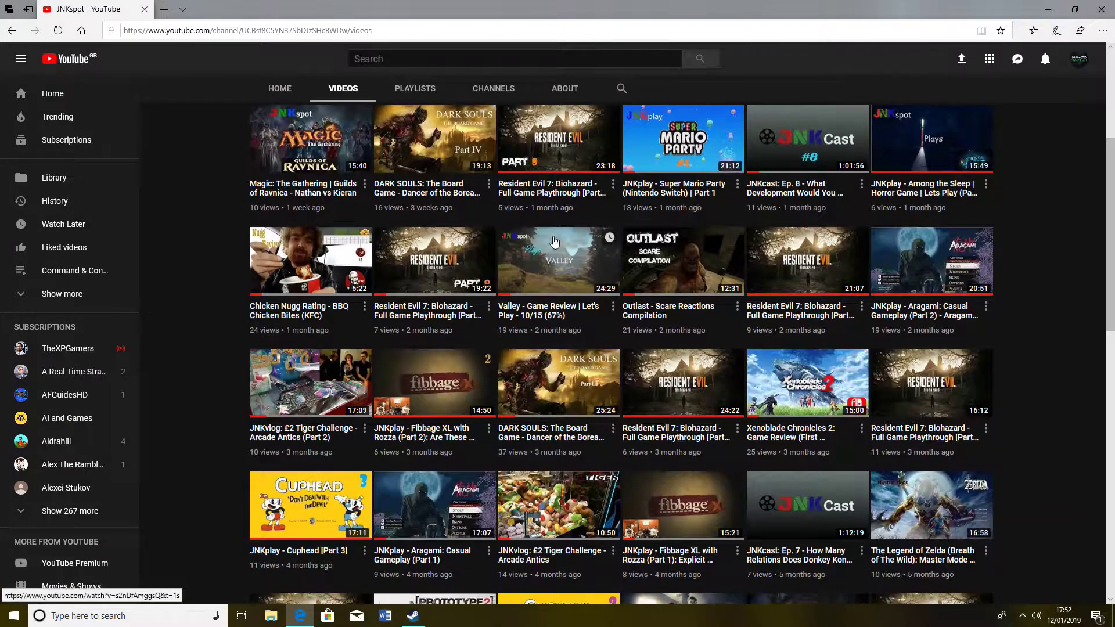
pyautogui.scroll(2, 564, 320)
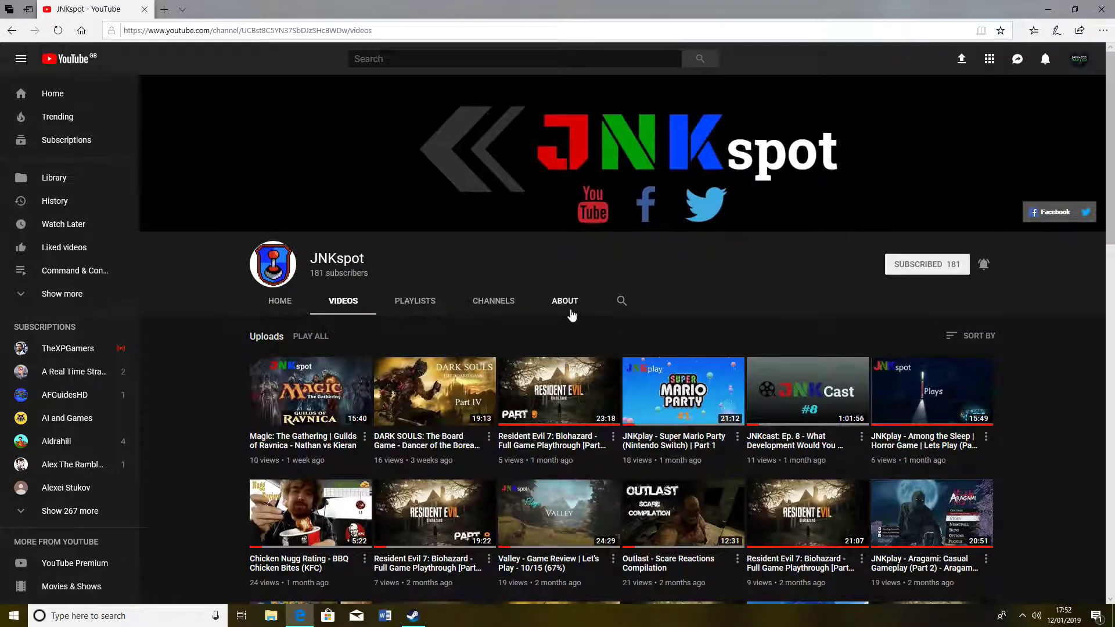
pyautogui.click(567, 305)
pyautogui.scroll(2, 571, 314)
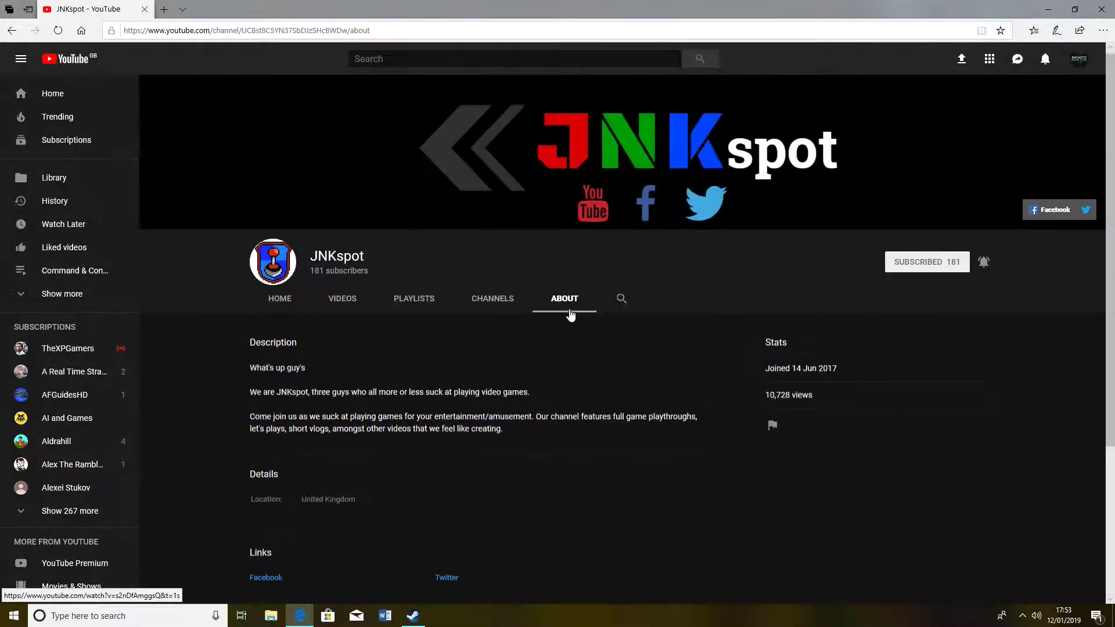
pyautogui.click(284, 307)
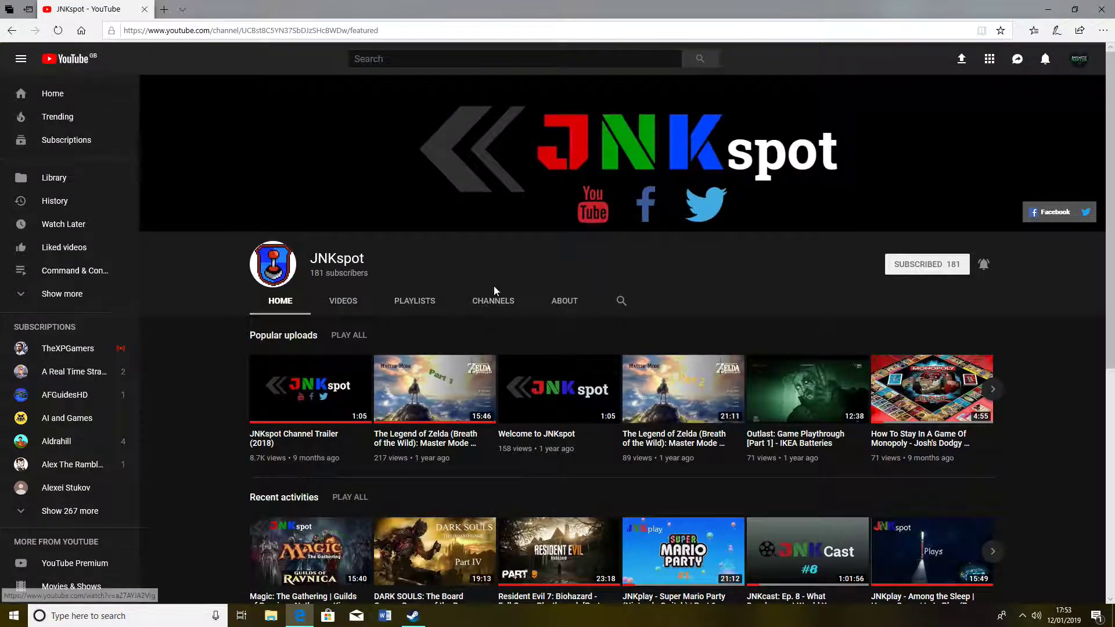
pyautogui.scroll(-1, 494, 292)
pyautogui.scroll(1, 493, 293)
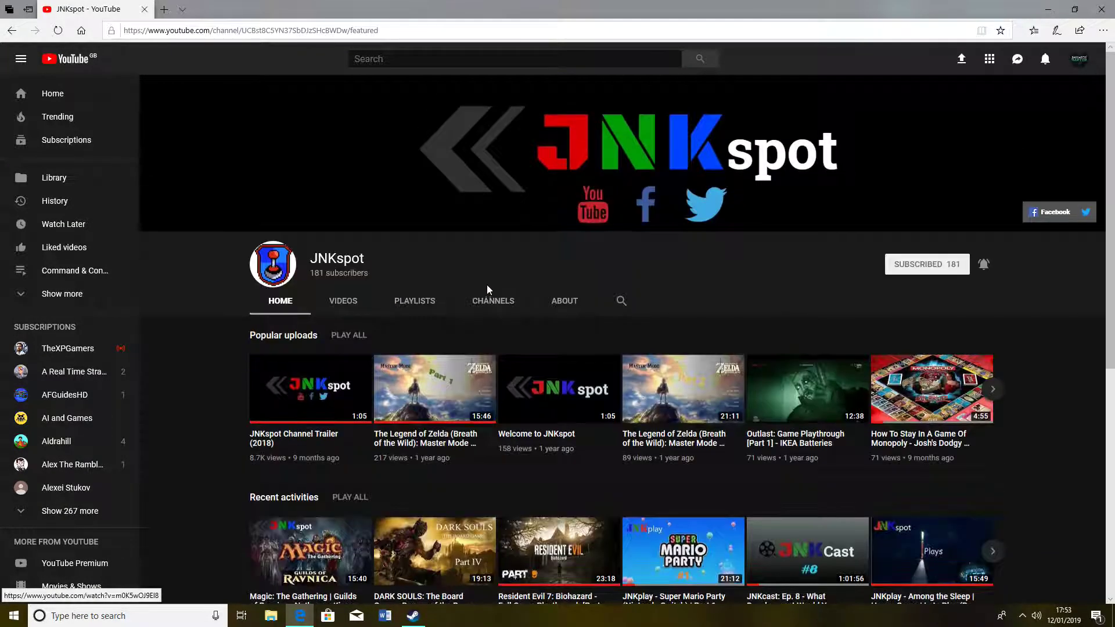
pyautogui.click(576, 309)
pyautogui.scroll(3, 576, 315)
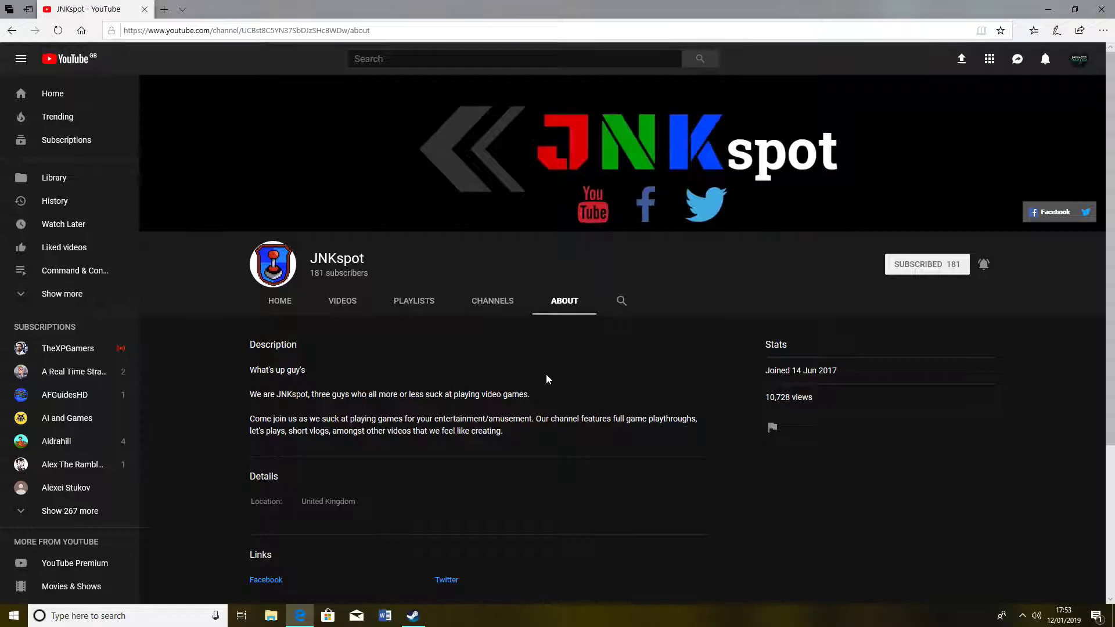
pyautogui.scroll(-1, 548, 383)
pyautogui.scroll(1, 547, 383)
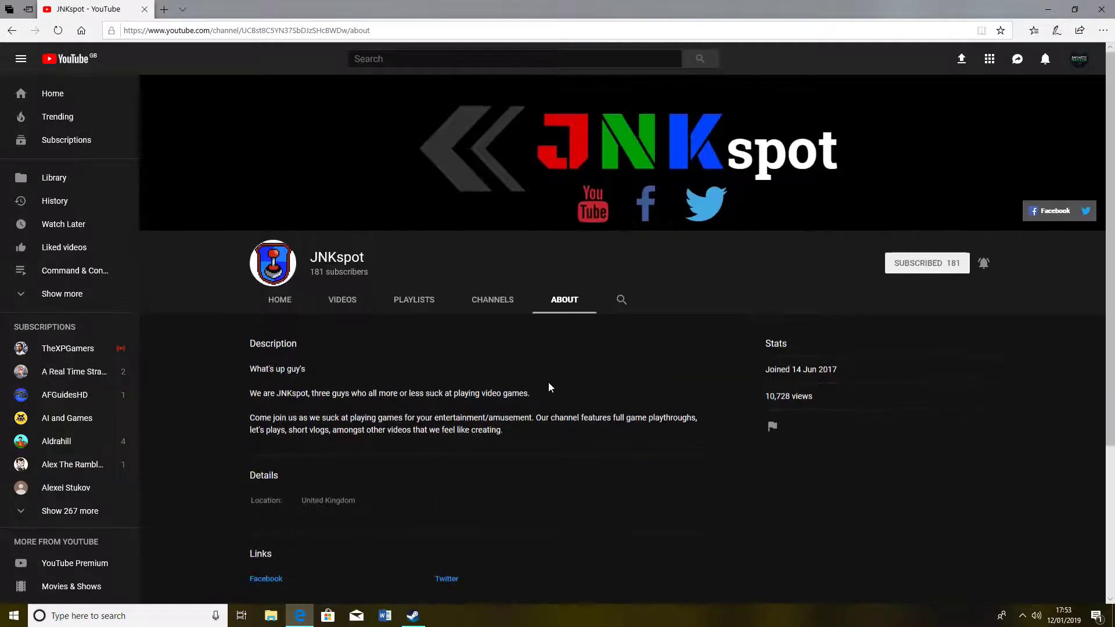
# - Switch the JNKspot channel to its grid of uploaded videos
pyautogui.click(360, 301)
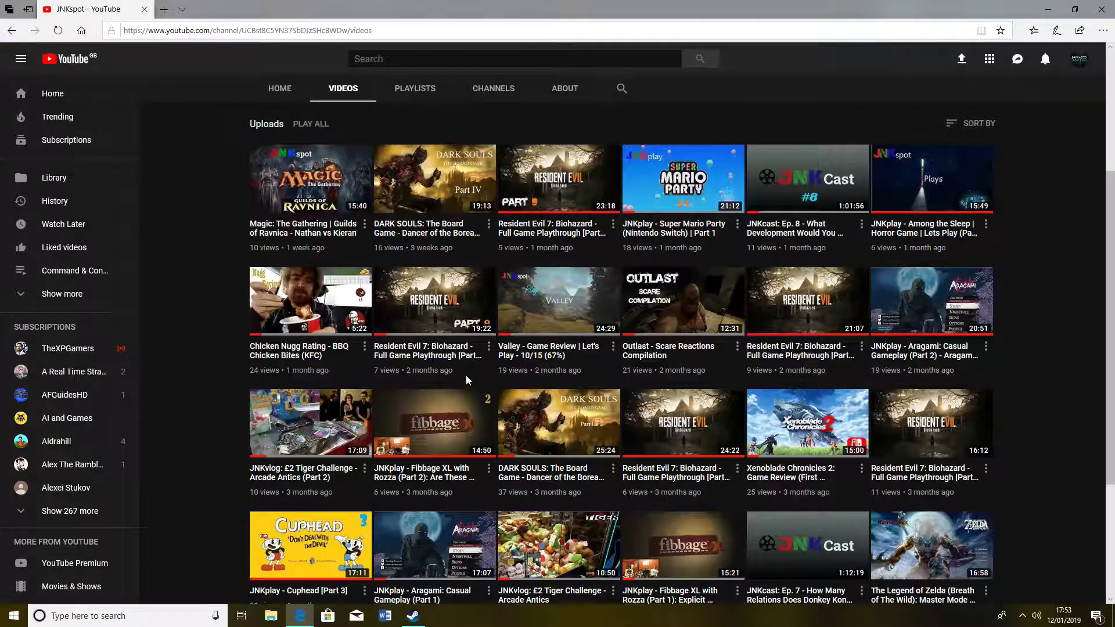
pyautogui.scroll(2, 439, 355)
pyautogui.scroll(-2, 440, 355)
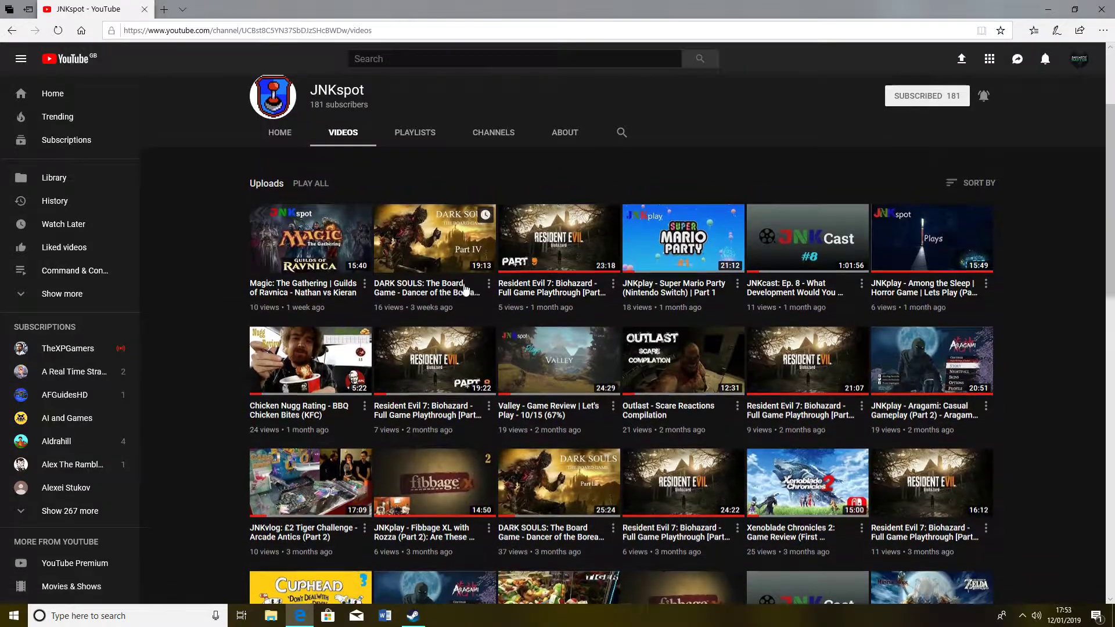
pyautogui.scroll(2, 283, 165)
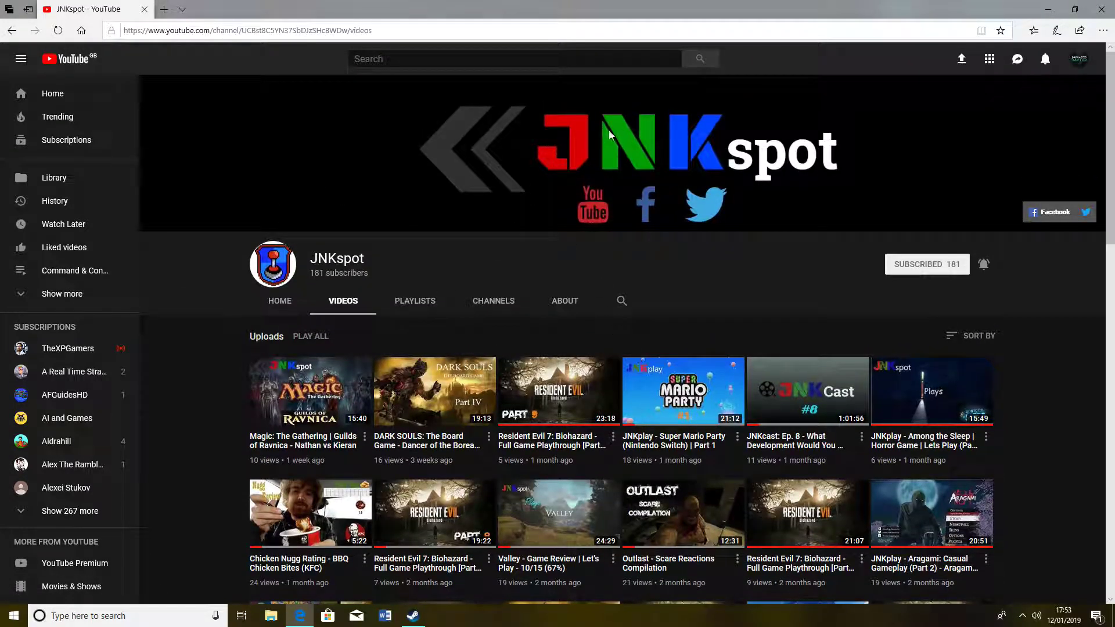
pyautogui.scroll(-2, 705, 249)
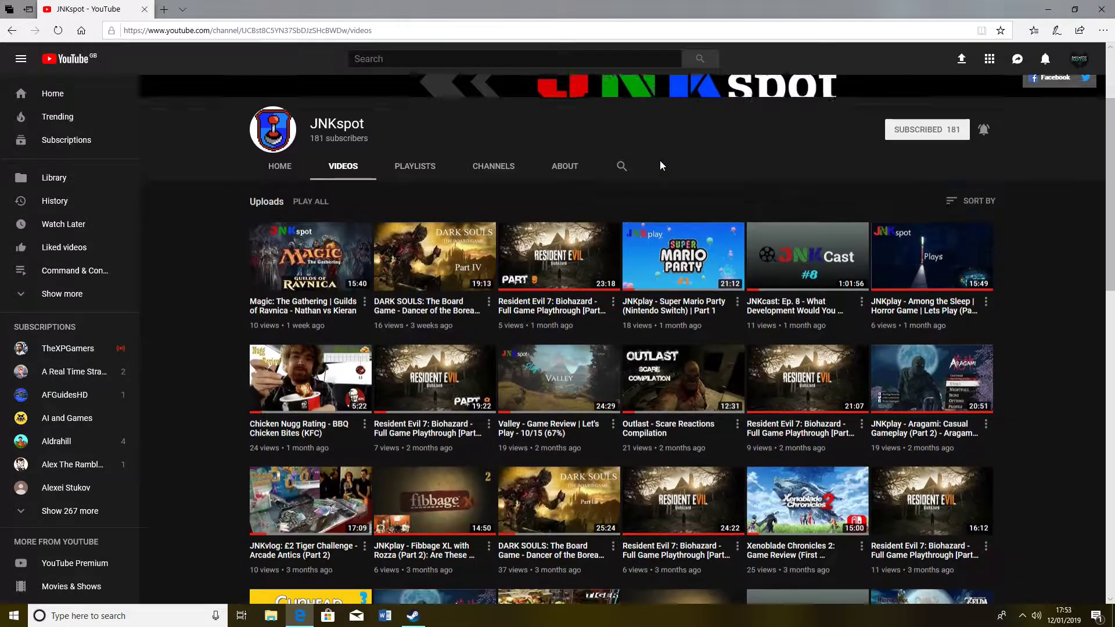
pyautogui.scroll(2, 659, 160)
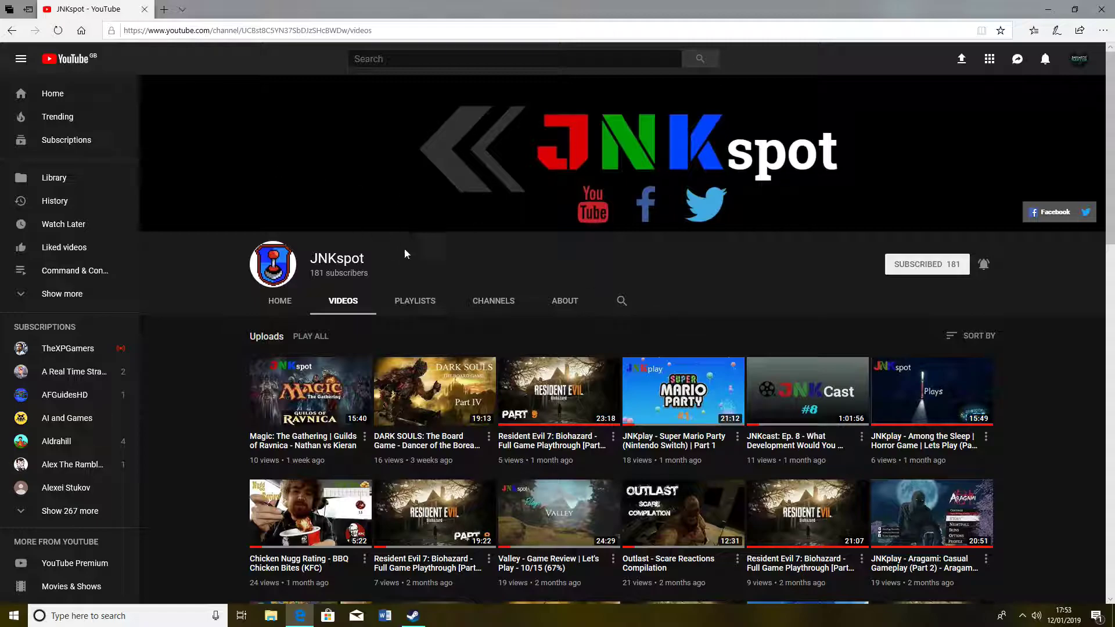
pyautogui.scroll(-1, 703, 304)
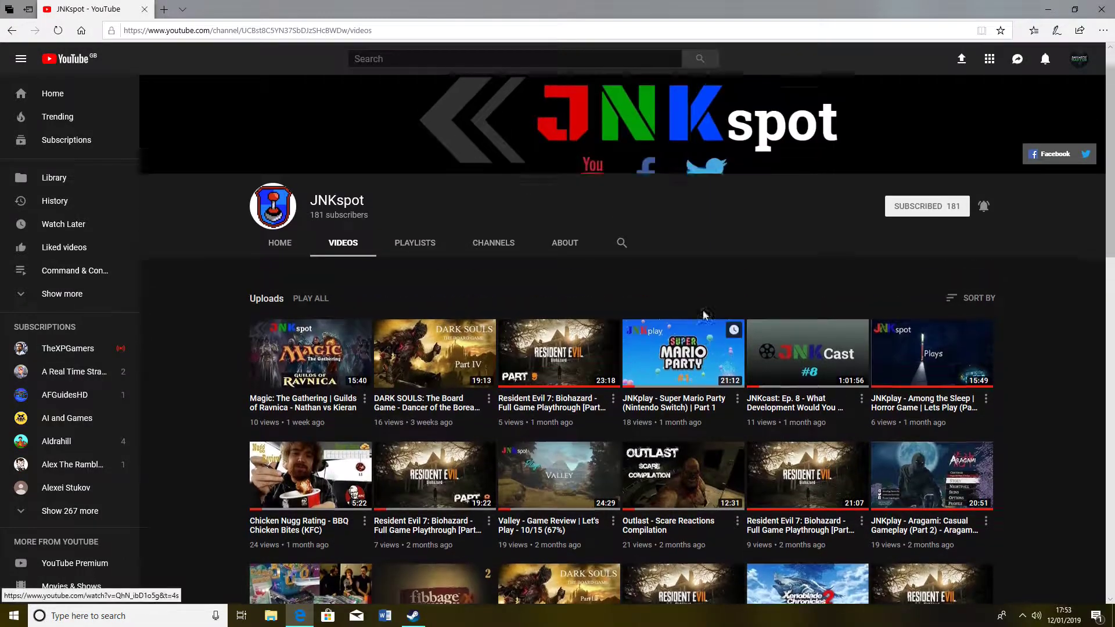
pyautogui.scroll(1, 718, 322)
pyautogui.scroll(-2, 706, 315)
pyautogui.scroll(2, 702, 319)
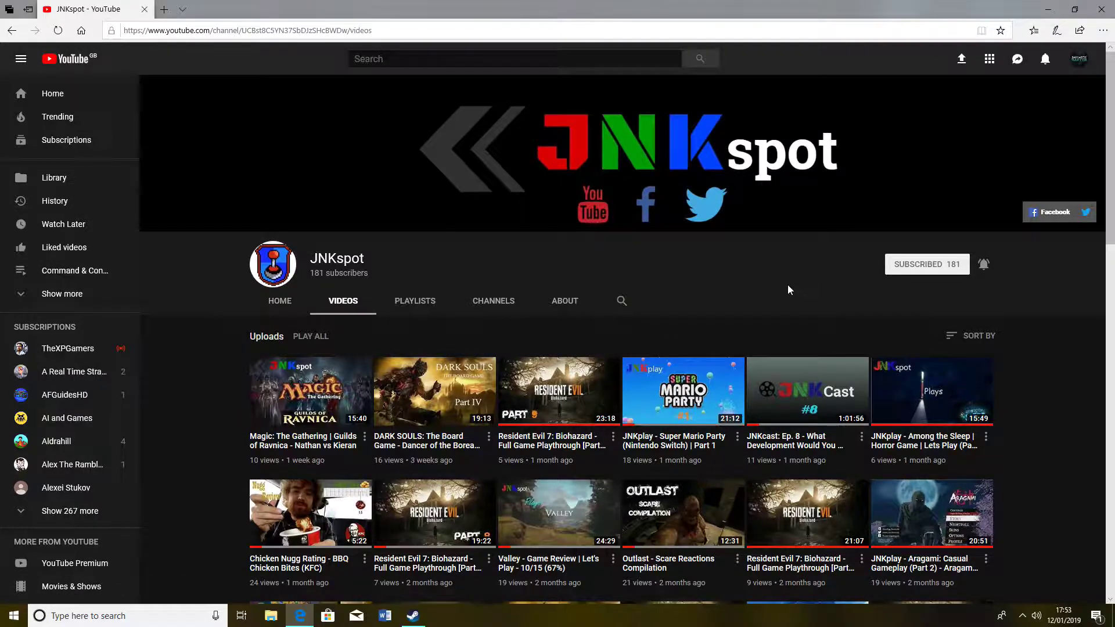
pyautogui.scroll(-1, 787, 285)
pyautogui.scroll(1, 688, 336)
pyautogui.scroll(-1, 680, 247)
pyautogui.scroll(-3, 722, 201)
pyautogui.scroll(4, 707, 256)
# - Return to the YouTube home feed via the logo
pyautogui.click(77, 59)
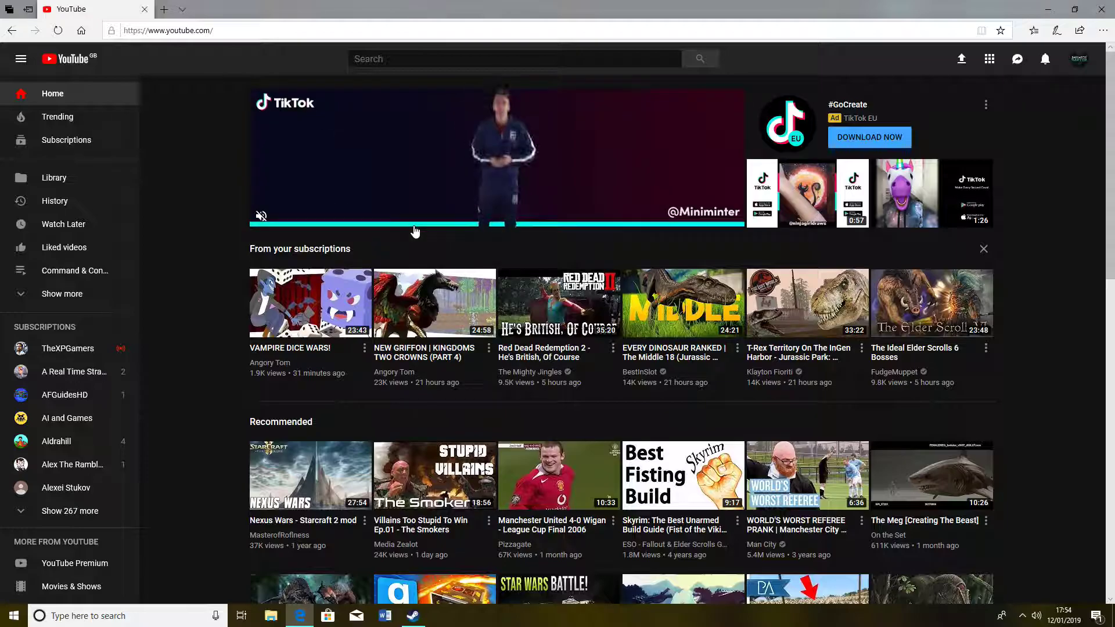
pyautogui.scroll(-1, 414, 230)
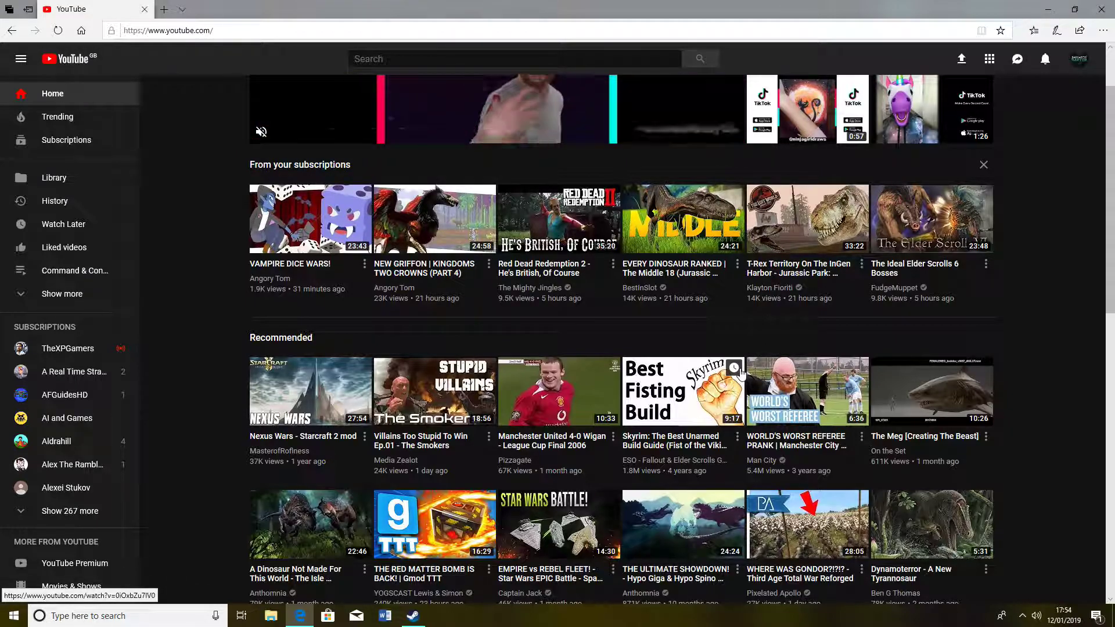
pyautogui.scroll(1, 767, 306)
pyautogui.scroll(-1, 753, 315)
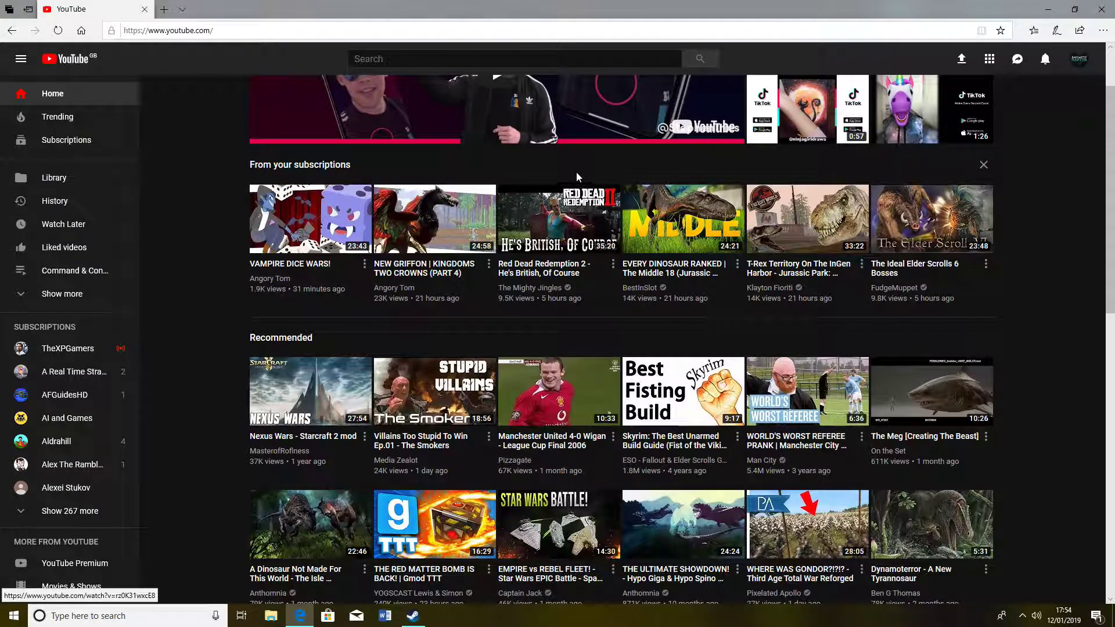
pyautogui.scroll(-1, 543, 159)
pyautogui.scroll(-1, 539, 158)
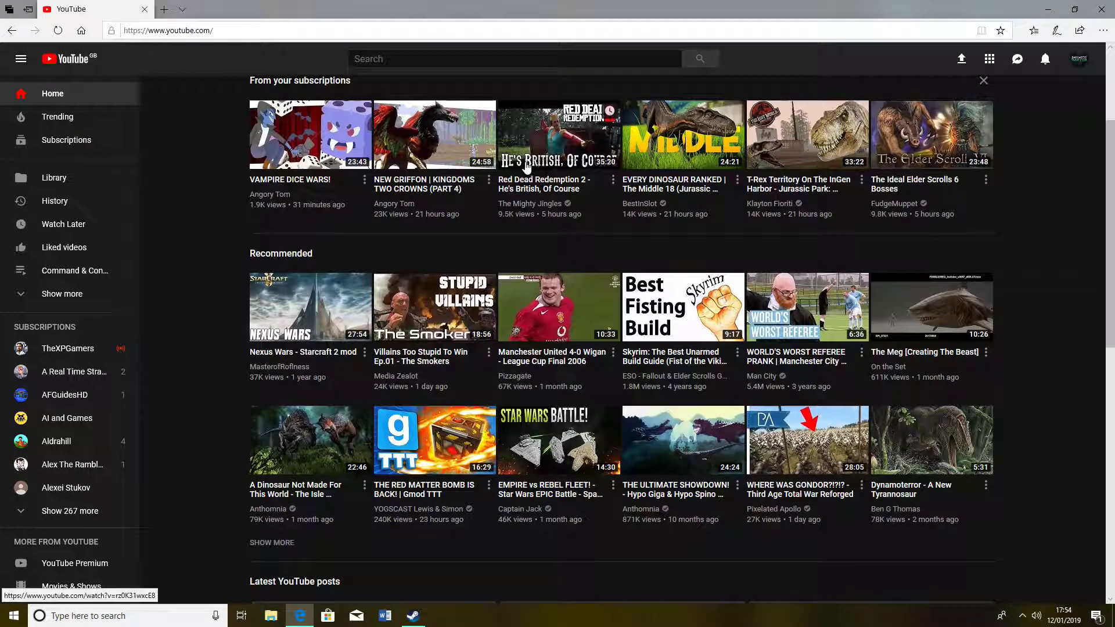
pyautogui.scroll(-1, 525, 165)
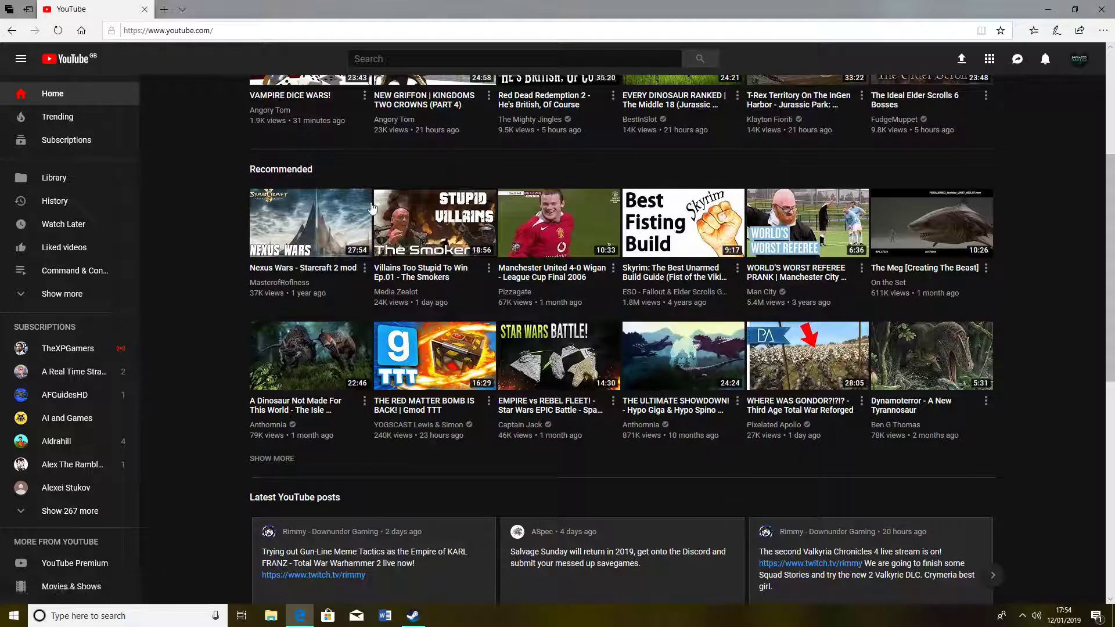
pyautogui.scroll(-4, 796, 582)
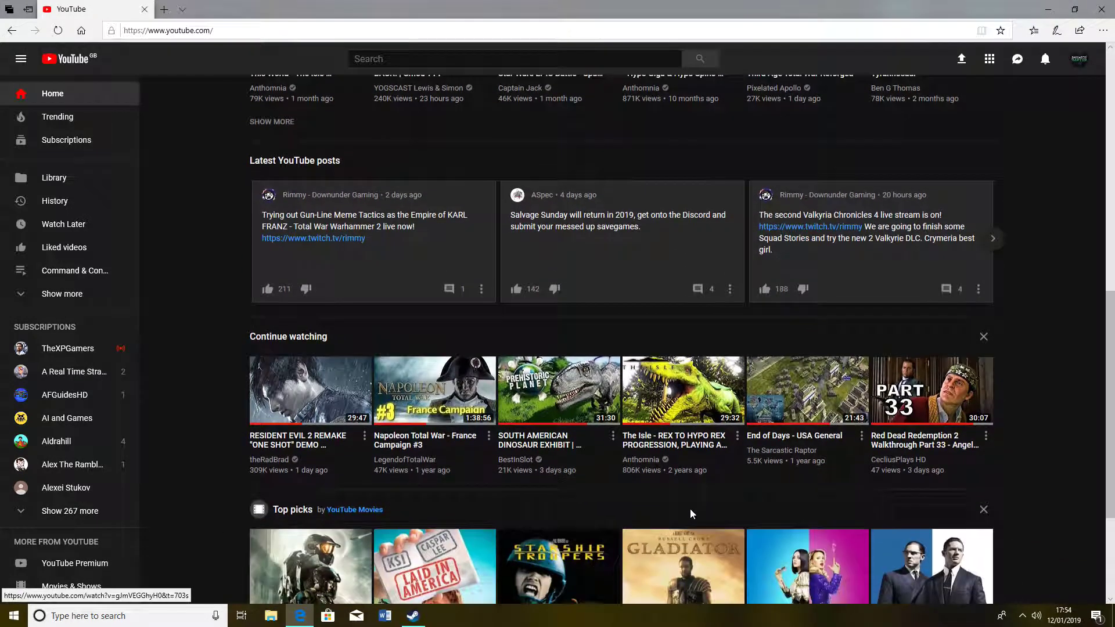
pyautogui.scroll(-2, 593, 447)
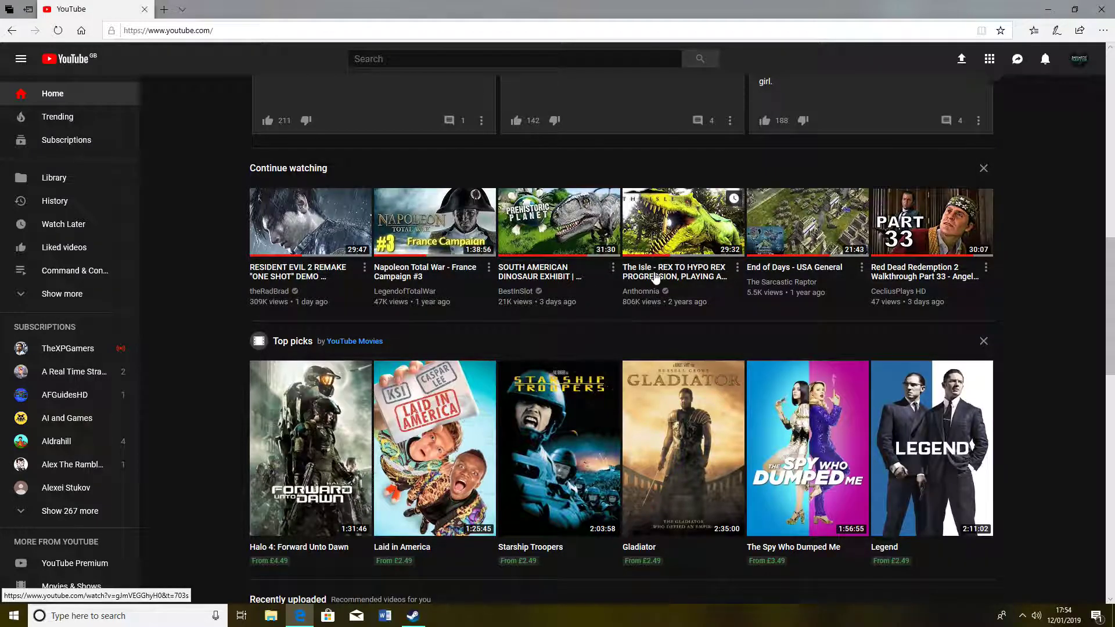
pyautogui.scroll(-2, 649, 356)
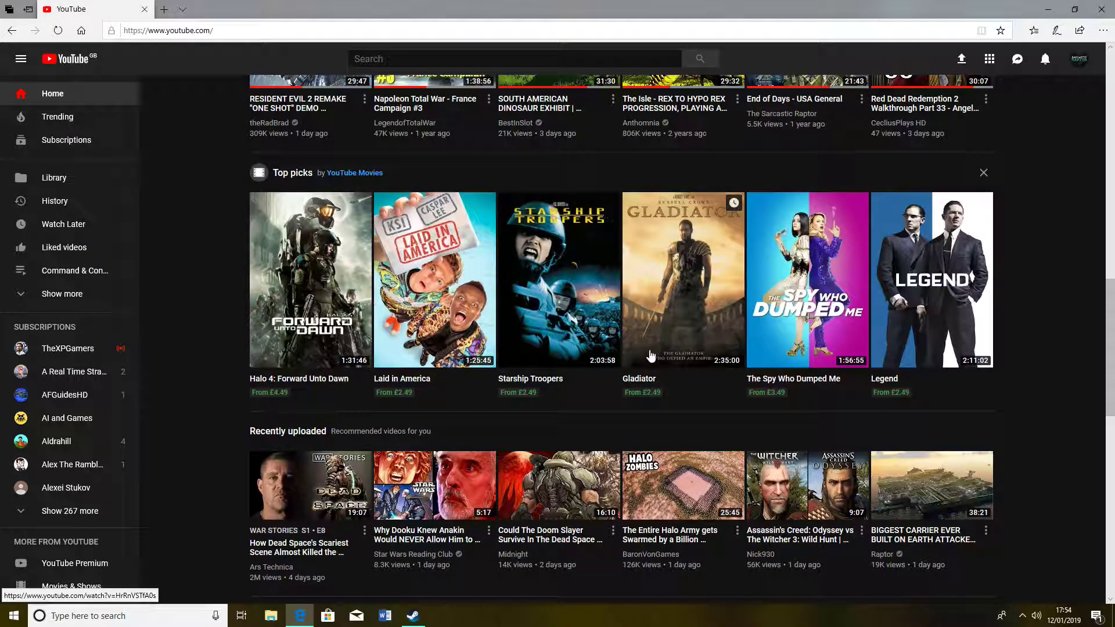
pyautogui.scroll(6, 649, 356)
pyautogui.scroll(4, 650, 349)
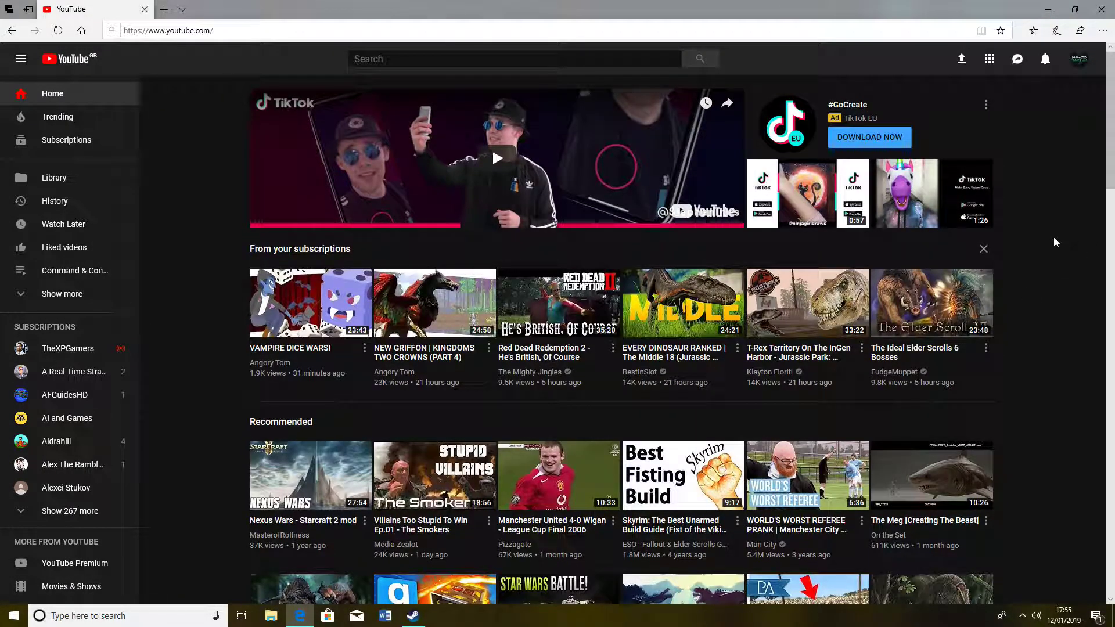
pyautogui.scroll(-2, 1074, 274)
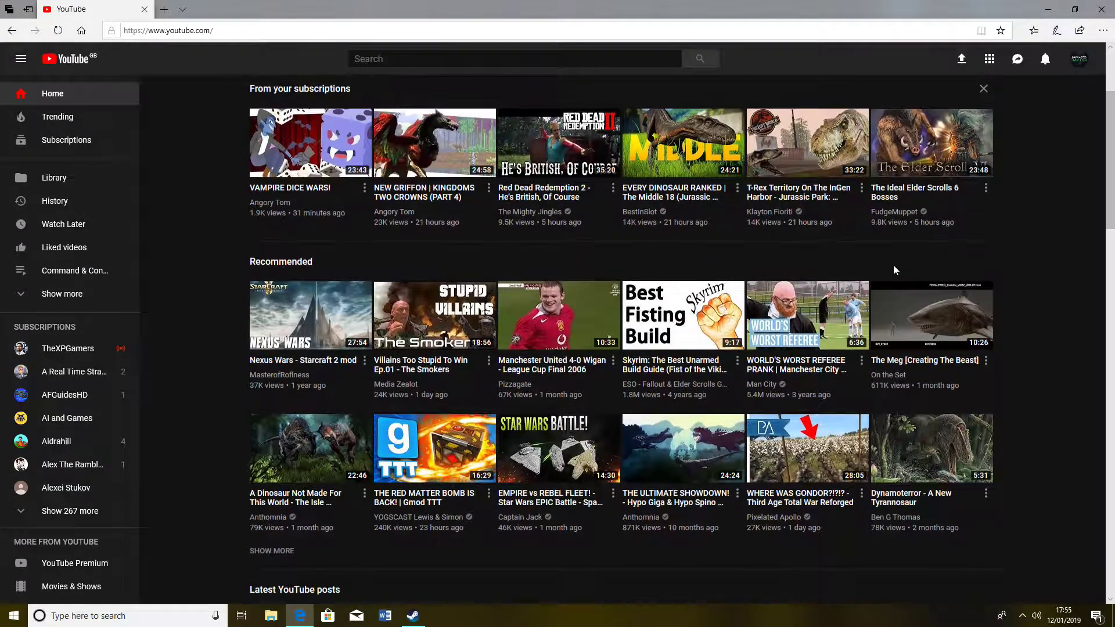
pyautogui.scroll(2, 893, 264)
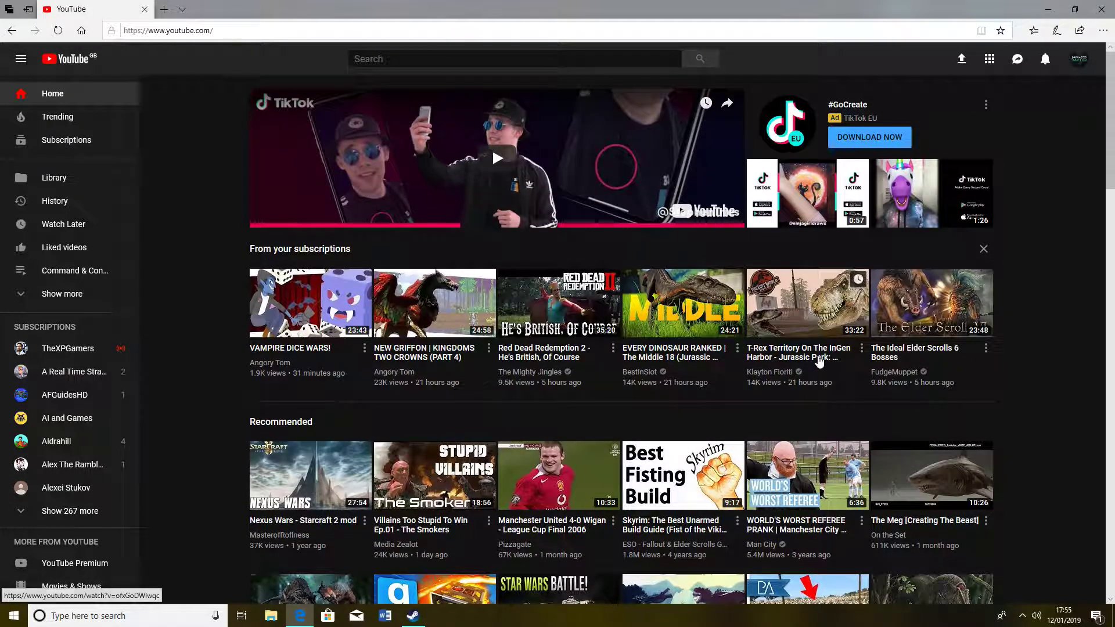
pyautogui.scroll(-2, 764, 388)
pyautogui.scroll(2, 1073, 132)
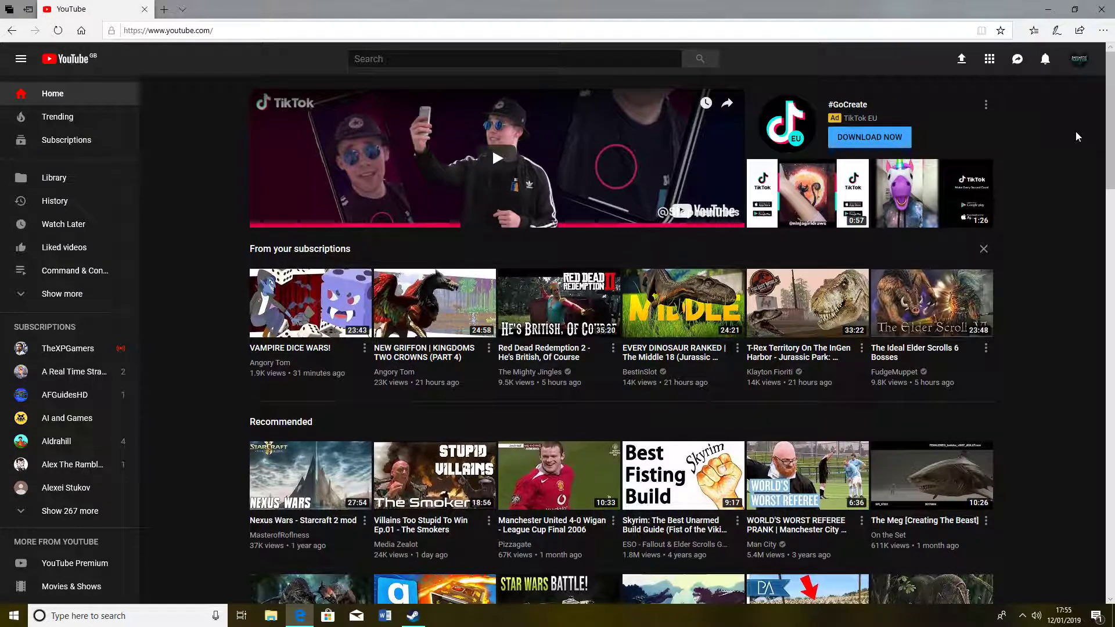